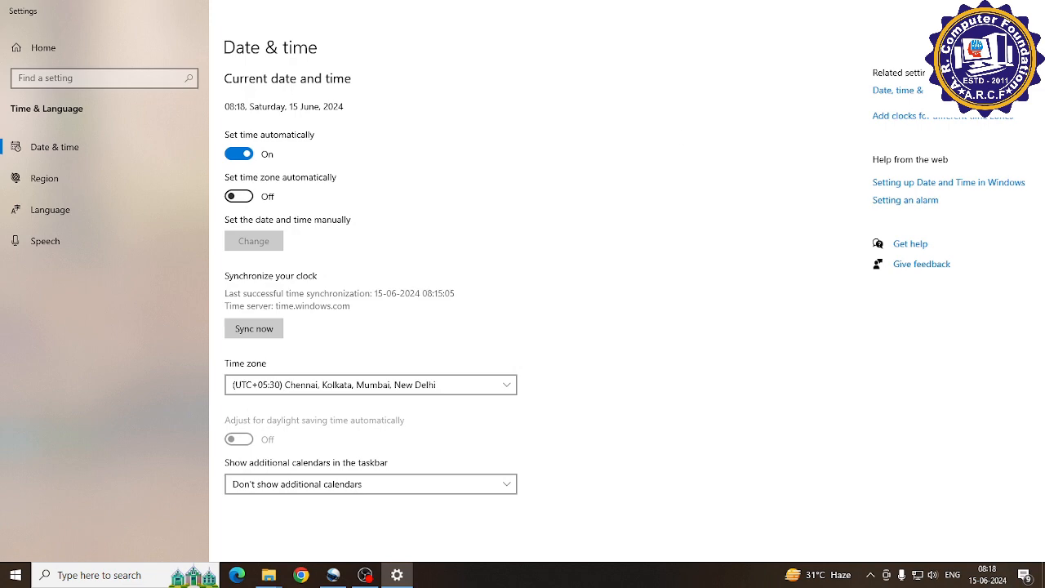
Step: Close the open settings window, search Windows for "date" and open Date & time settings
{"action": "left_click", "coordinate": [1025, 10]}
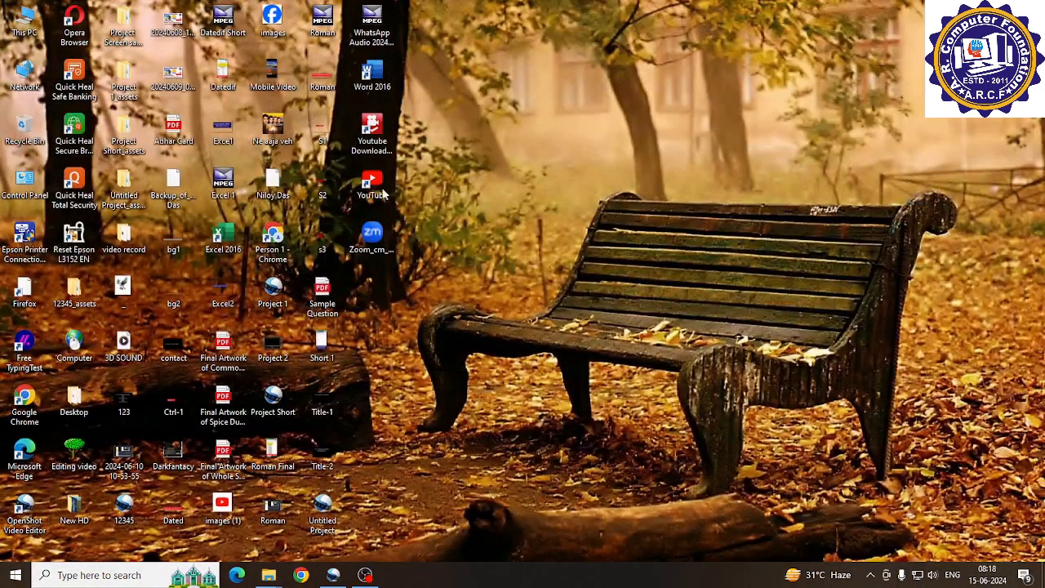
{"action": "left_click", "coordinate": [84, 581]}
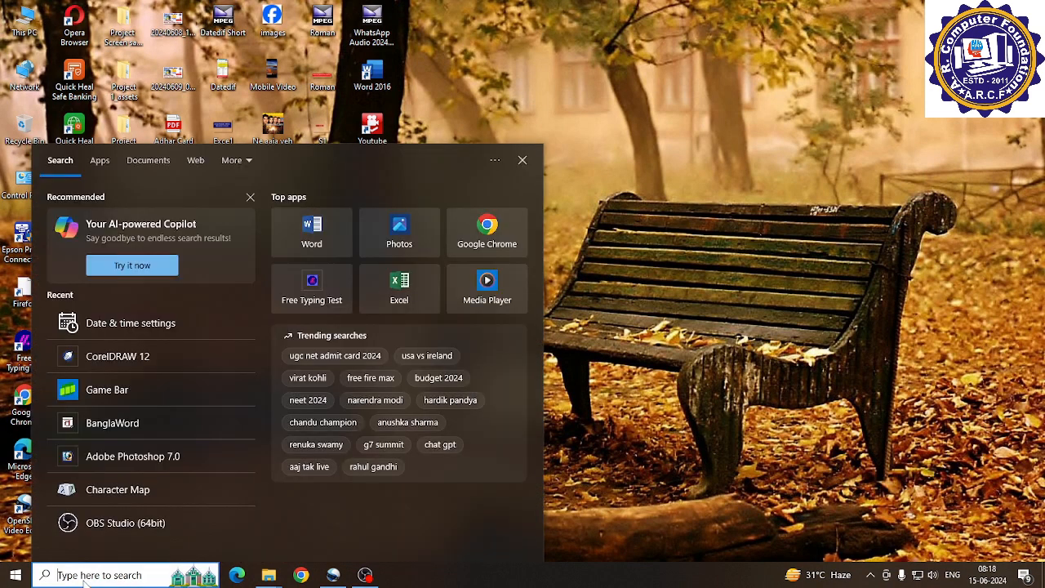
{"action": "type", "text": "da"}
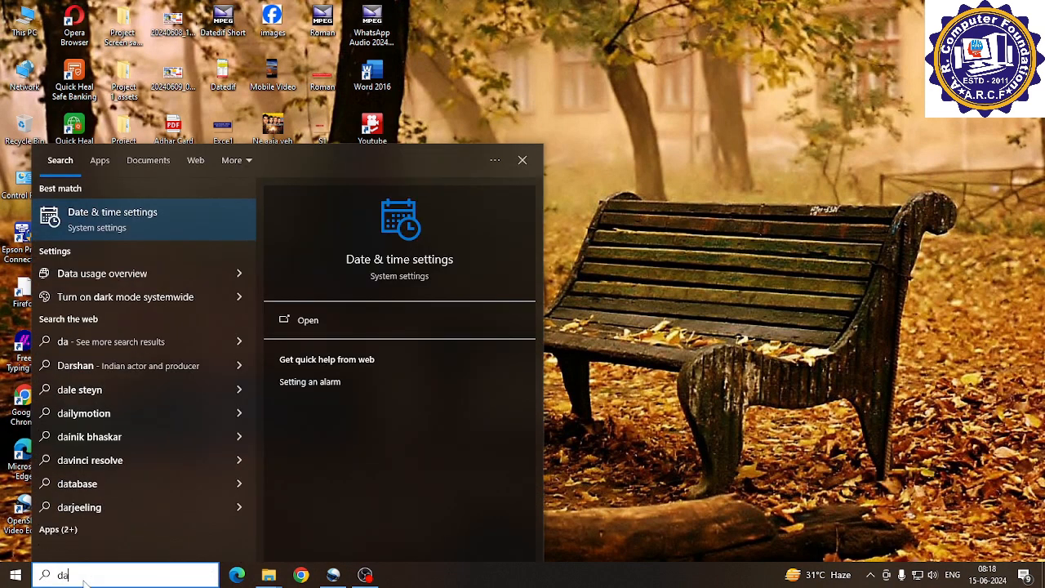
{"action": "type", "text": "te"}
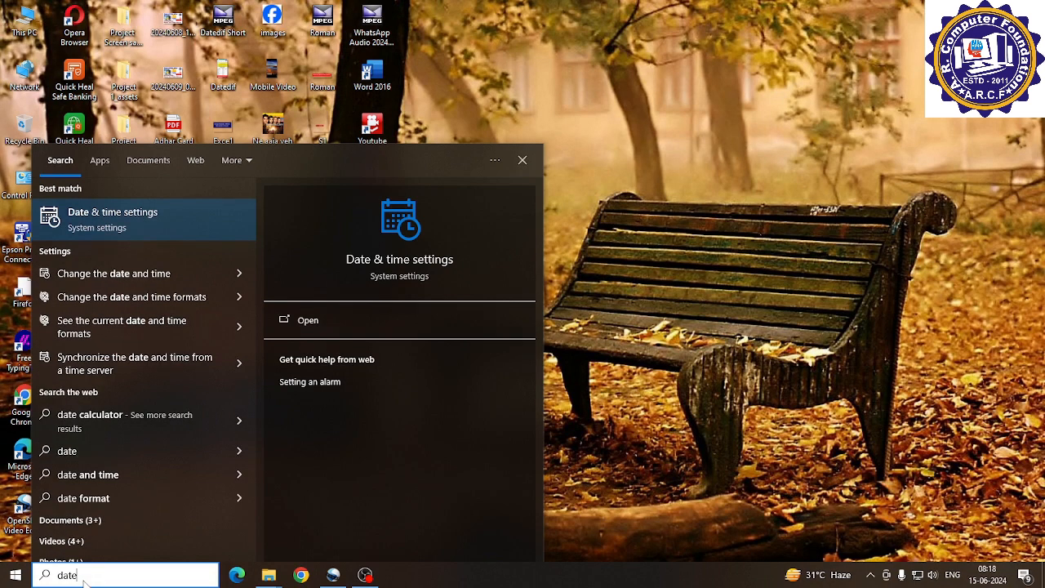
{"action": "left_click", "coordinate": [147, 222]}
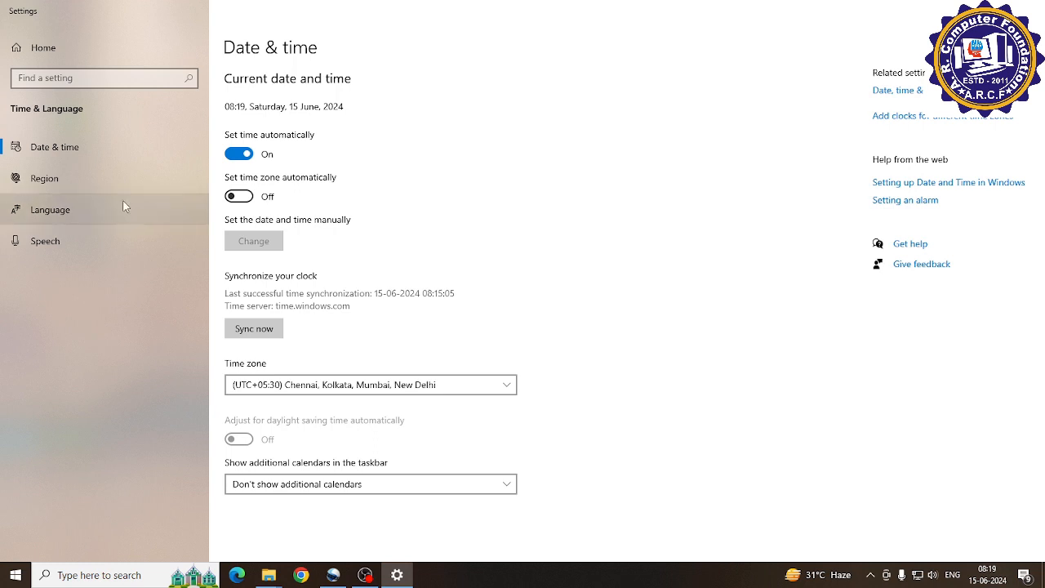
{"action": "left_click", "coordinate": [251, 155]}
{"action": "left_click", "coordinate": [235, 155]}
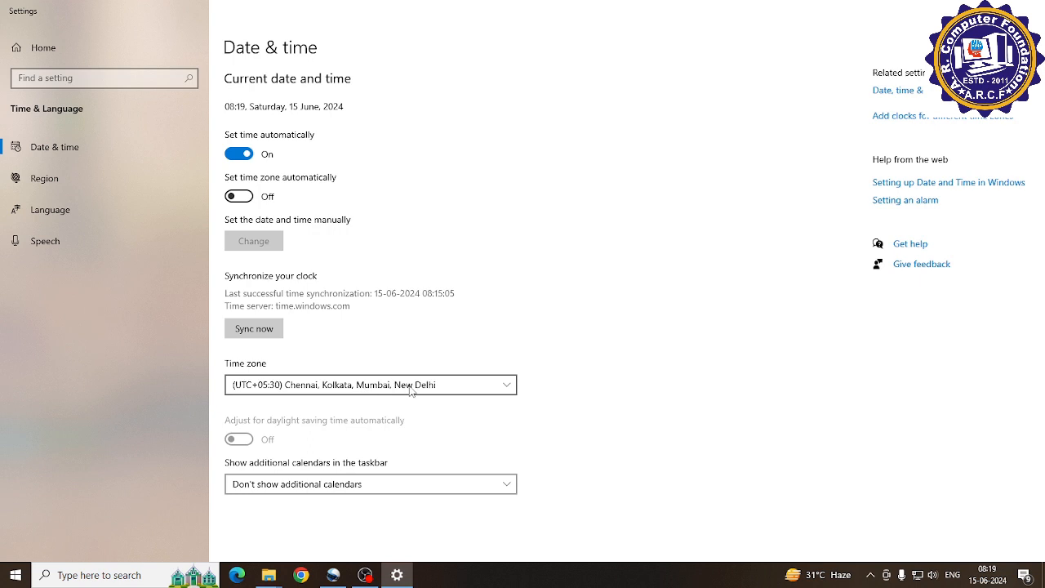
{"action": "left_click", "coordinate": [411, 388]}
{"action": "left_click", "coordinate": [411, 386]}
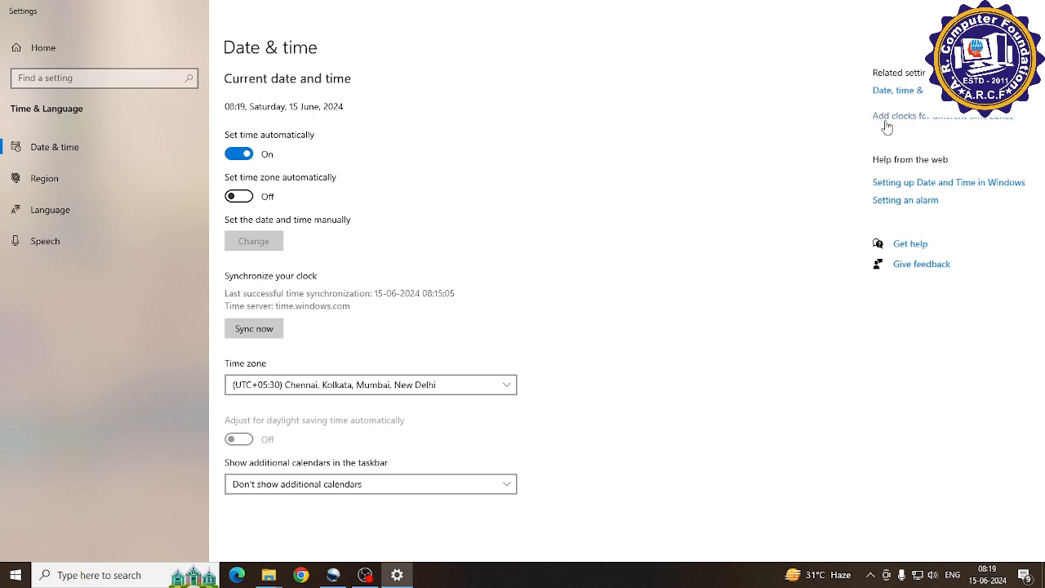
Step: Open the Date and Time dialog through the additional clocks option and open its date and time change settings
{"action": "left_click", "coordinate": [985, 119]}
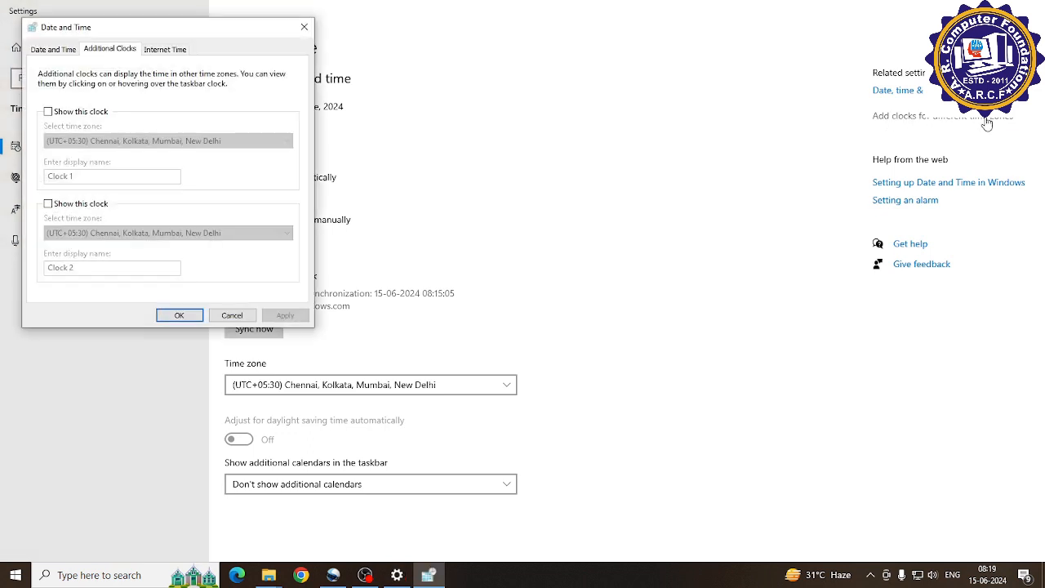
{"action": "left_click_drag", "start_coordinate": [250, 33], "coordinate": [380, 64]}
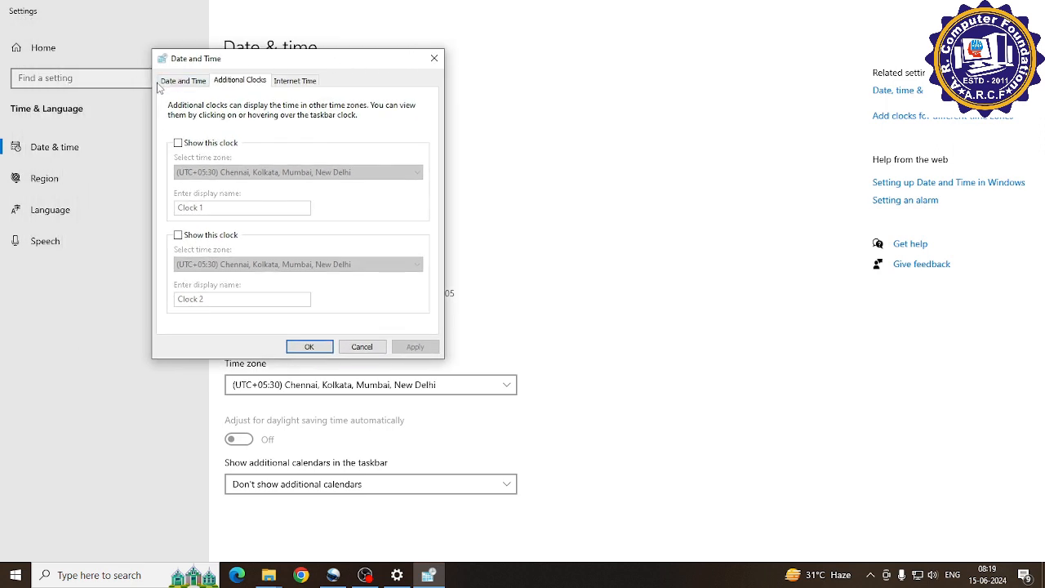
{"action": "left_click", "coordinate": [187, 85]}
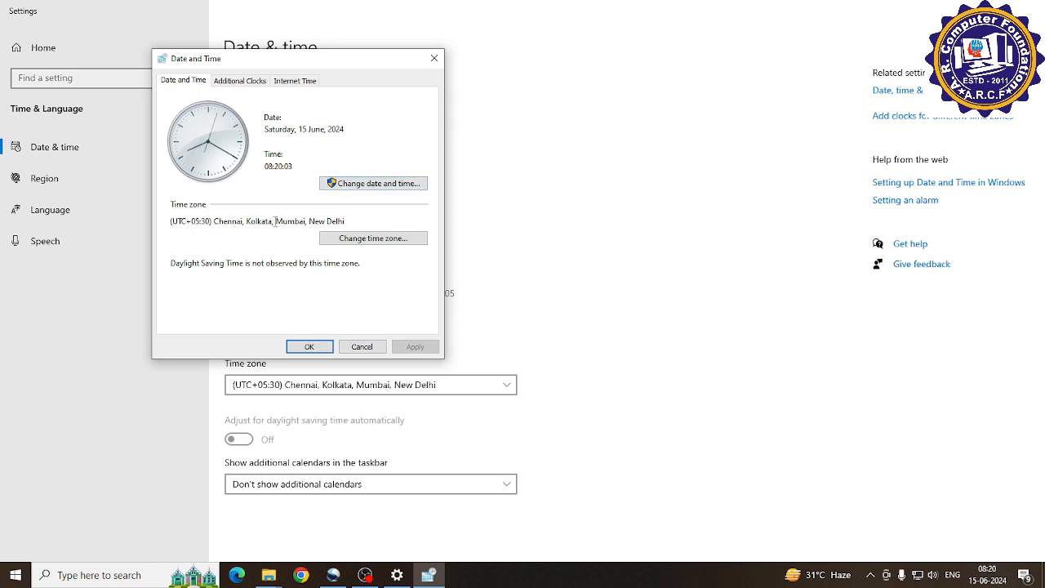
{"action": "left_click", "coordinate": [407, 186]}
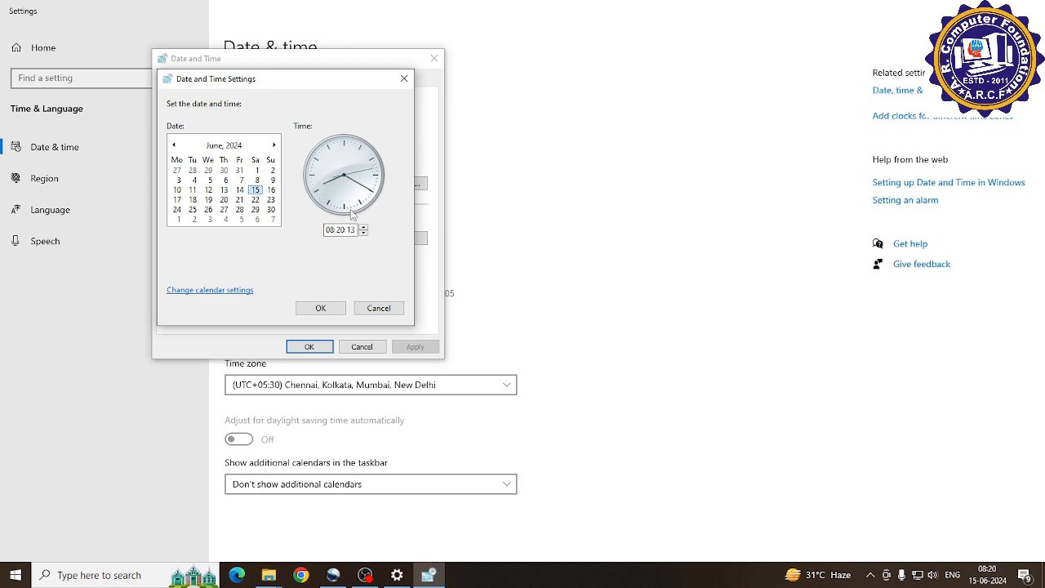
Step: Choose 13 July 2023 as the date in the calendar
{"action": "left_click", "coordinate": [236, 147]}
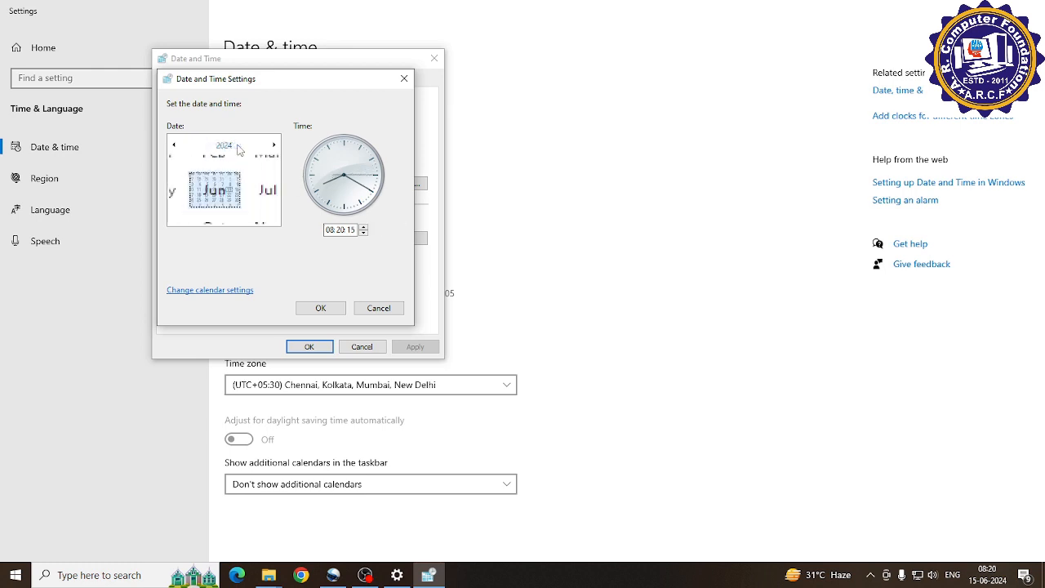
{"action": "left_click", "coordinate": [229, 147]}
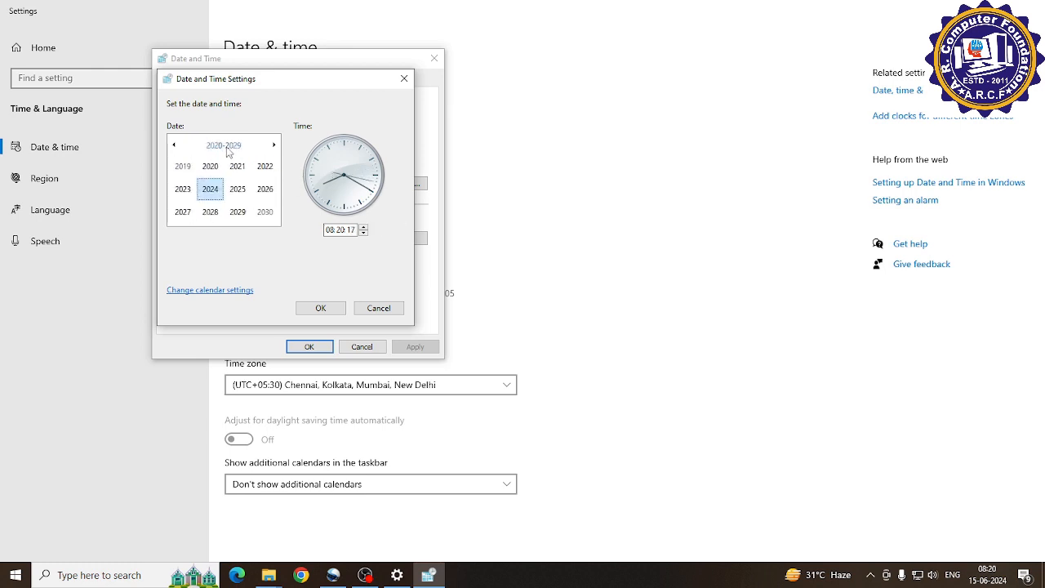
{"action": "left_click", "coordinate": [183, 190]}
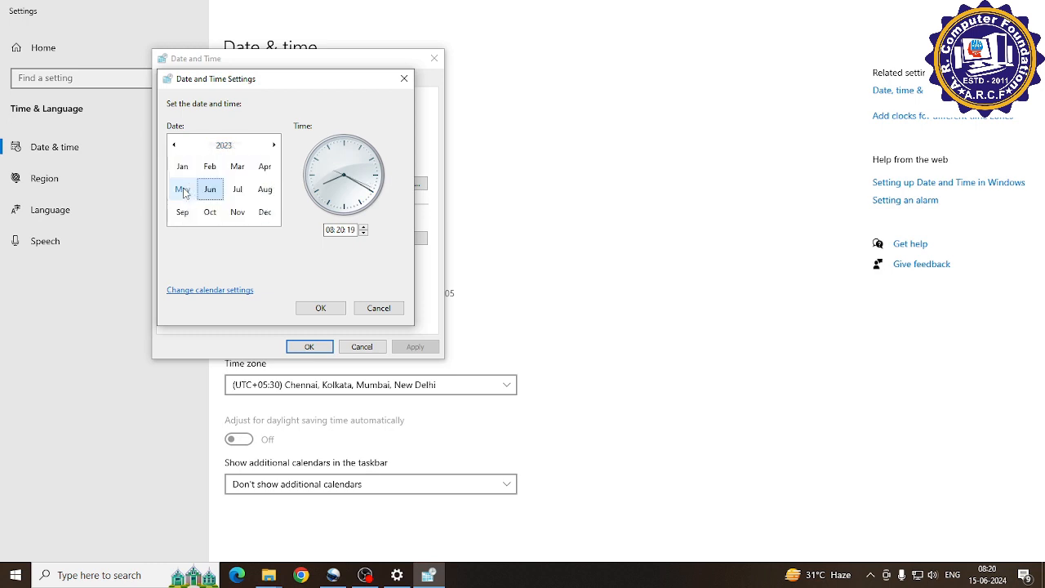
{"action": "left_click", "coordinate": [238, 190]}
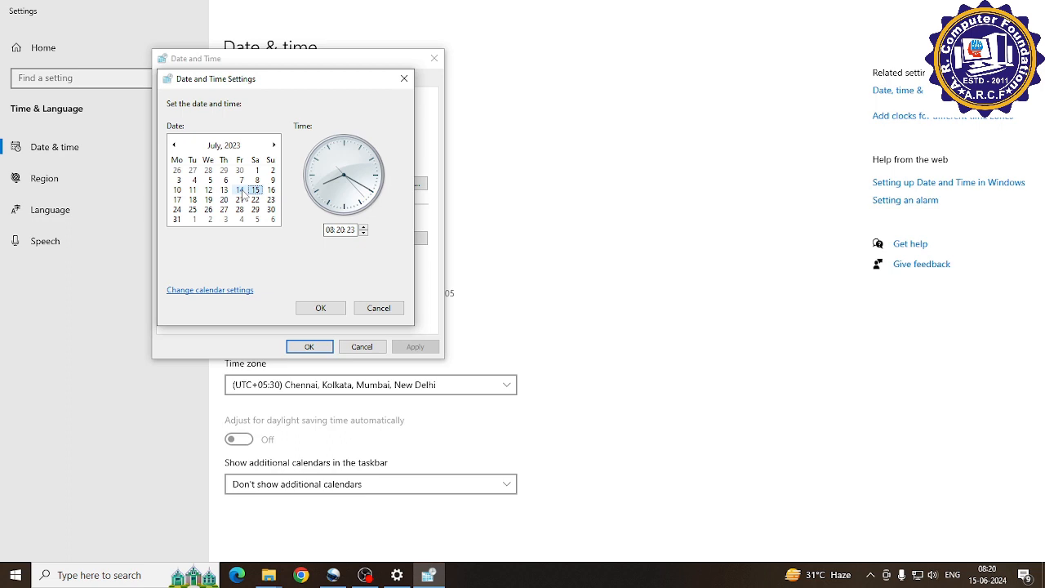
{"action": "left_click", "coordinate": [225, 190]}
Step: Set the clock time to 11:18 in the date and time settings
{"action": "left_click", "coordinate": [330, 231]}
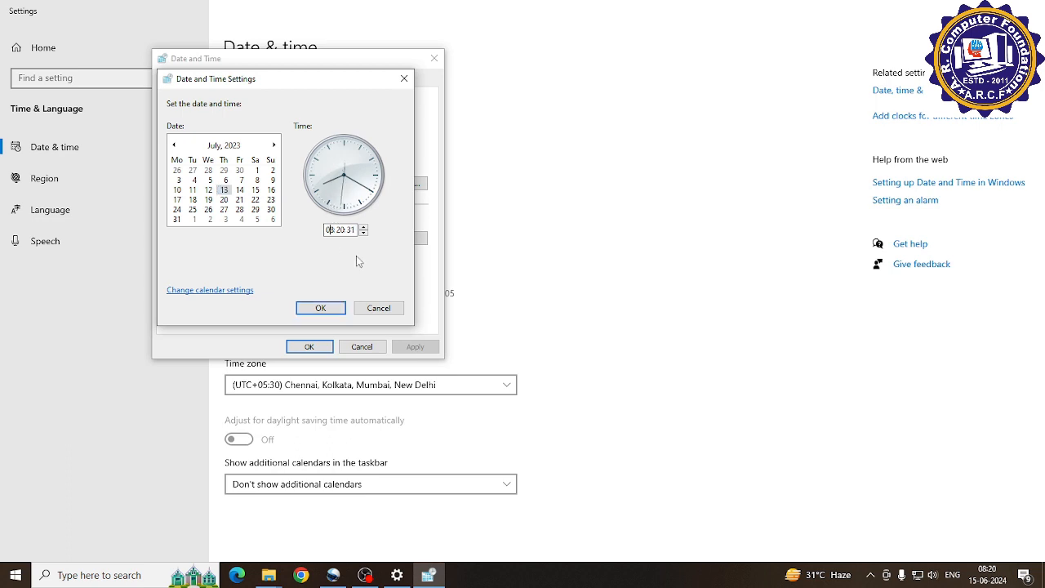
{"action": "left_click", "coordinate": [364, 226]}
{"action": "left_click", "coordinate": [364, 227]}
{"action": "left_click", "coordinate": [364, 227]}
{"action": "left_click", "coordinate": [339, 230]}
{"action": "left_click", "coordinate": [364, 233]}
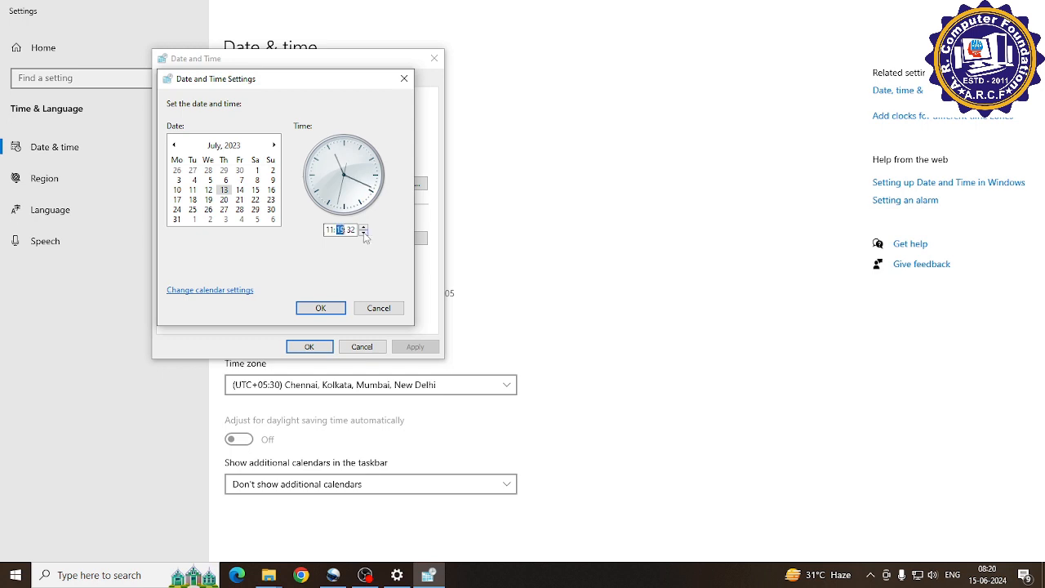
{"action": "left_click", "coordinate": [364, 232]}
Step: Open the calendar's regional format settings, set the short date format to yyyy-MM-dd, and apply it
{"action": "left_click", "coordinate": [226, 295]}
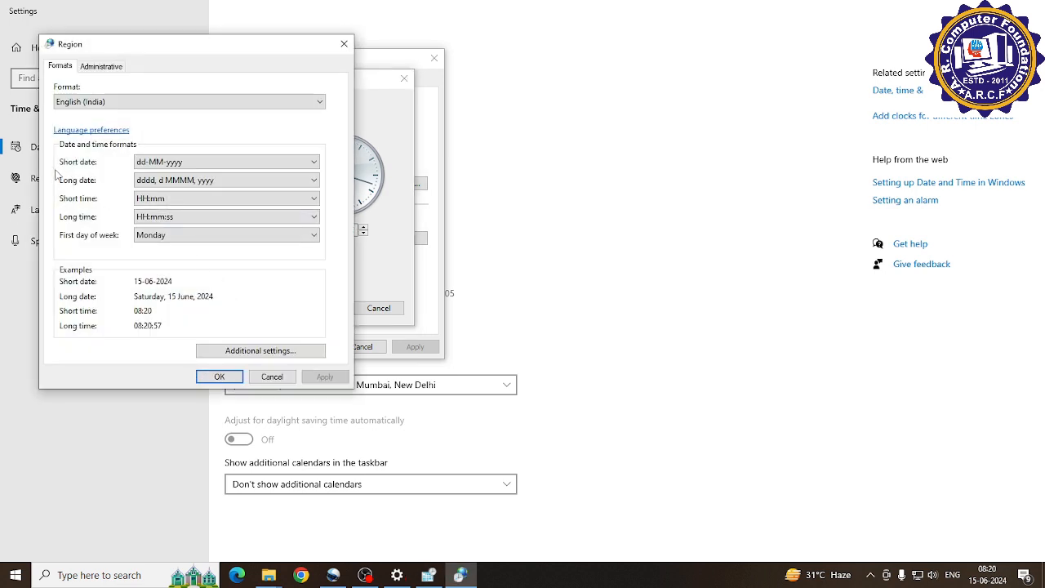
{"action": "left_click", "coordinate": [157, 168]}
{"action": "left_click", "coordinate": [204, 162]}
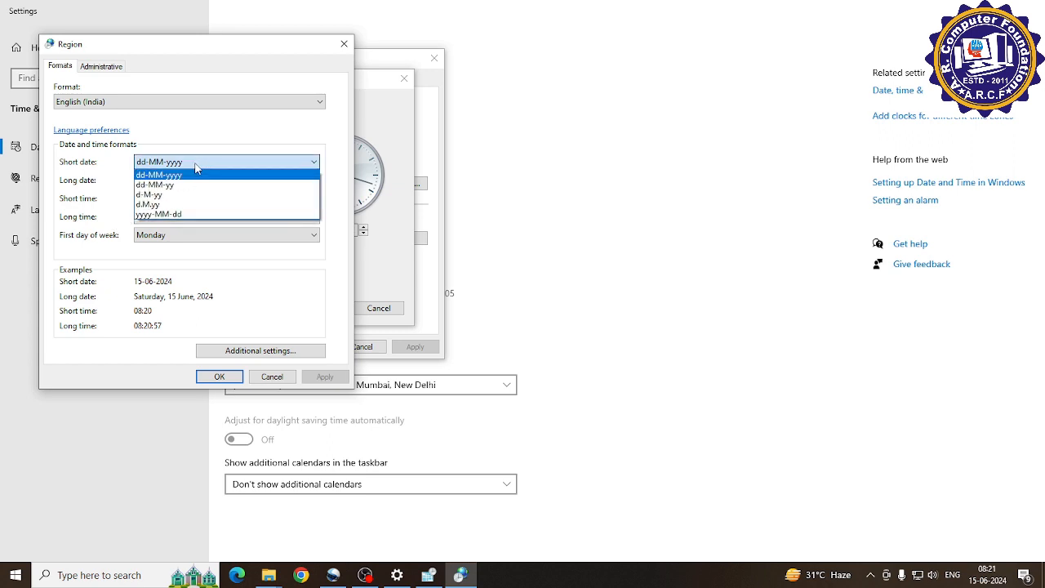
{"action": "left_click", "coordinate": [112, 182]}
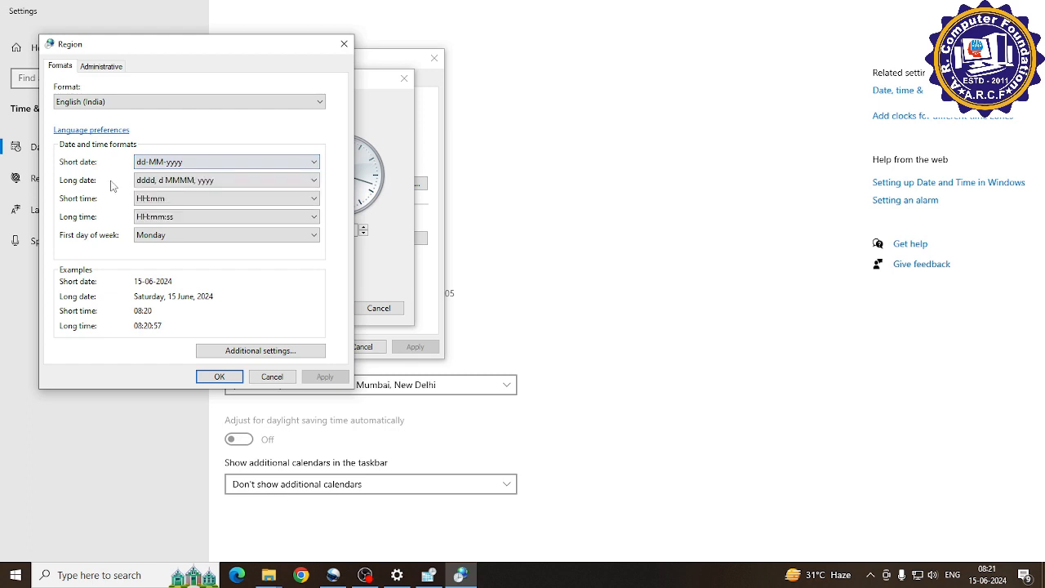
{"action": "left_click", "coordinate": [204, 165]}
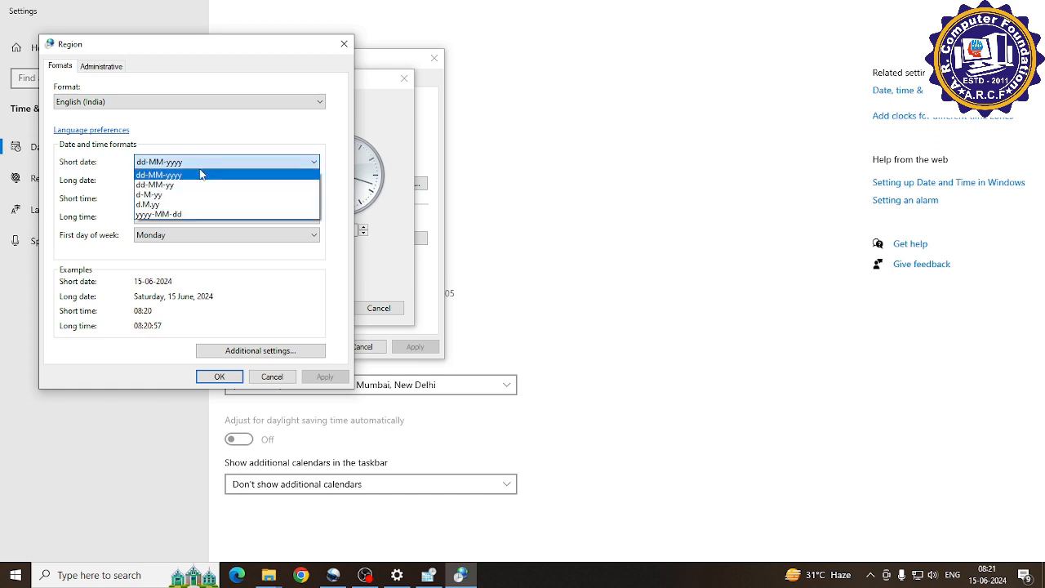
{"action": "left_click", "coordinate": [181, 215]}
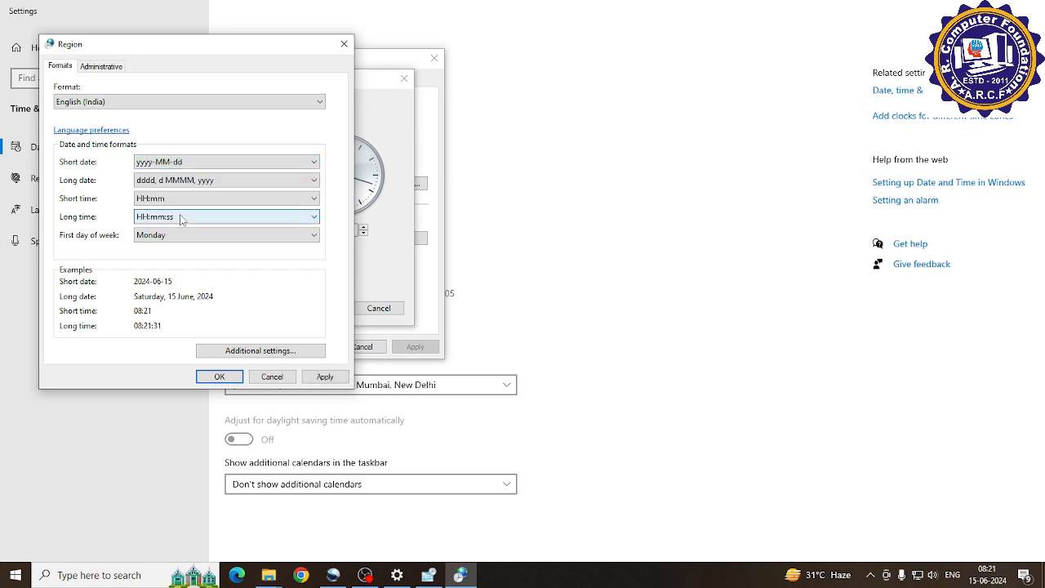
{"action": "left_click", "coordinate": [326, 379]}
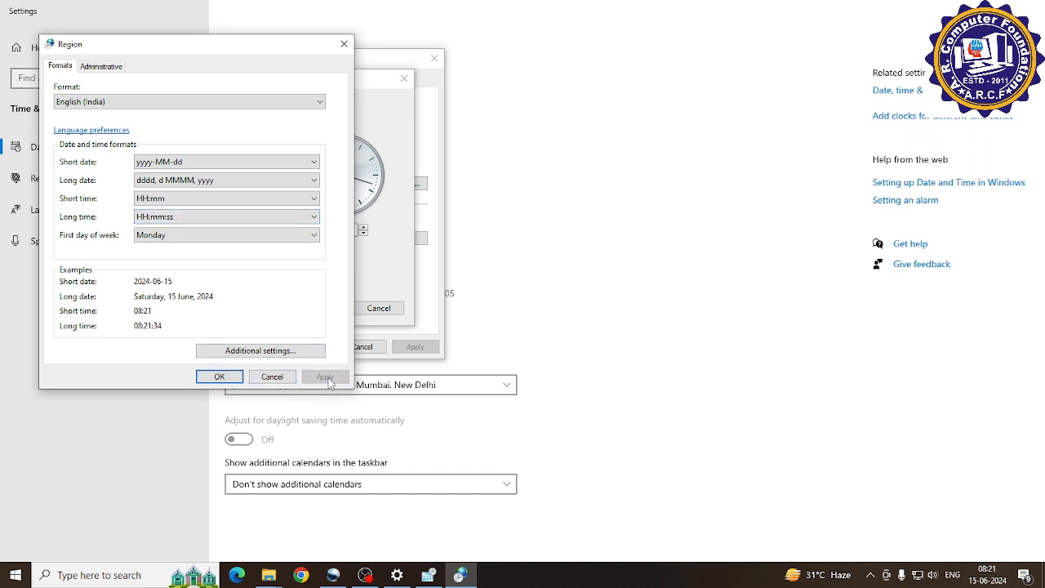
{"action": "left_click", "coordinate": [226, 378]}
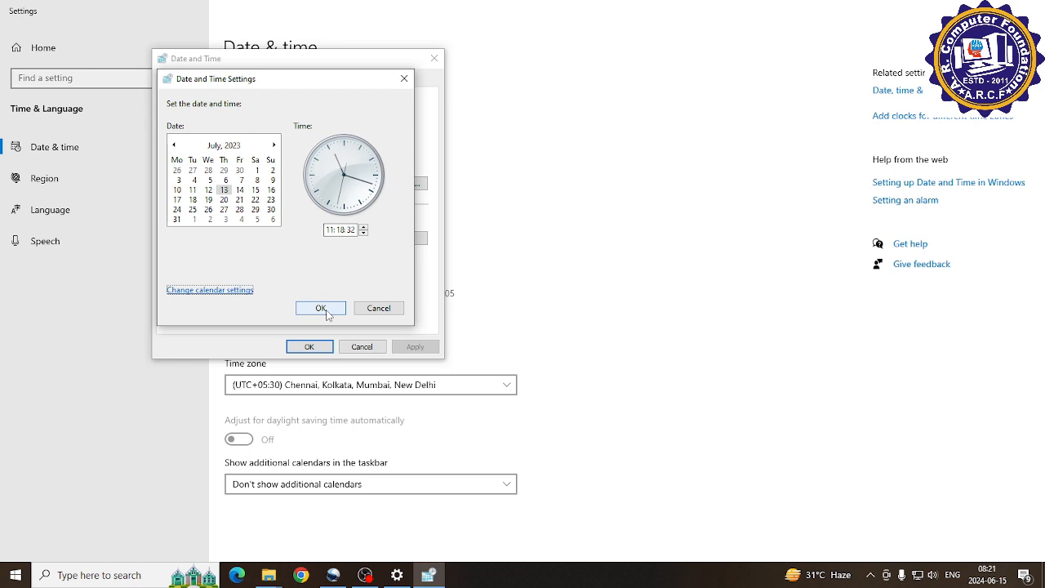
Step: Discard the manual date and time change, then close the Date and Time dialog and the Settings window
{"action": "left_click", "coordinate": [379, 308]}
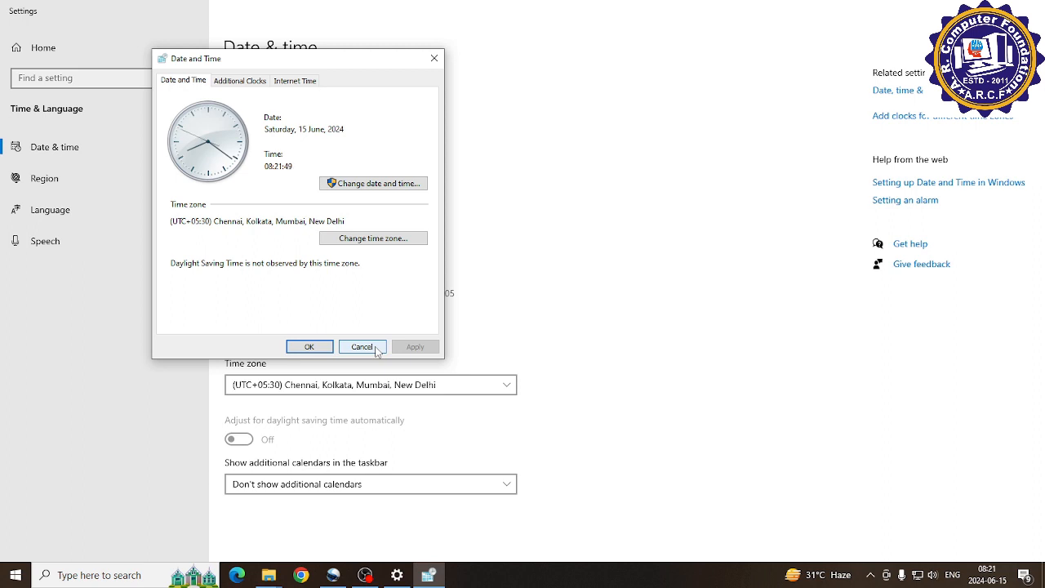
{"action": "left_click", "coordinate": [313, 351]}
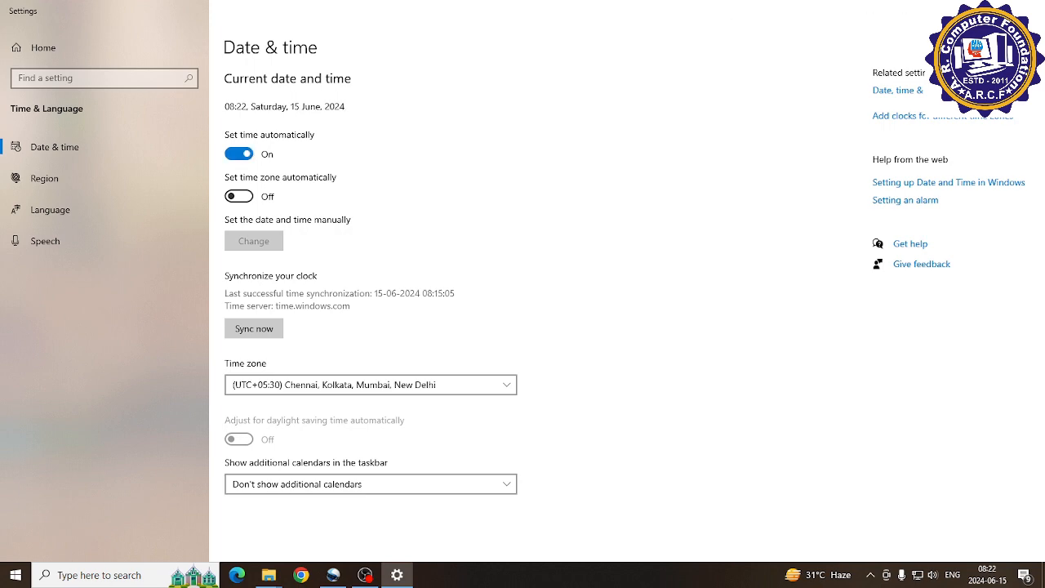
{"action": "key", "text": "alt+F4"}
Step: Refresh the desktop and check the date shown by the taskbar clock
{"action": "right_click", "coordinate": [525, 164]}
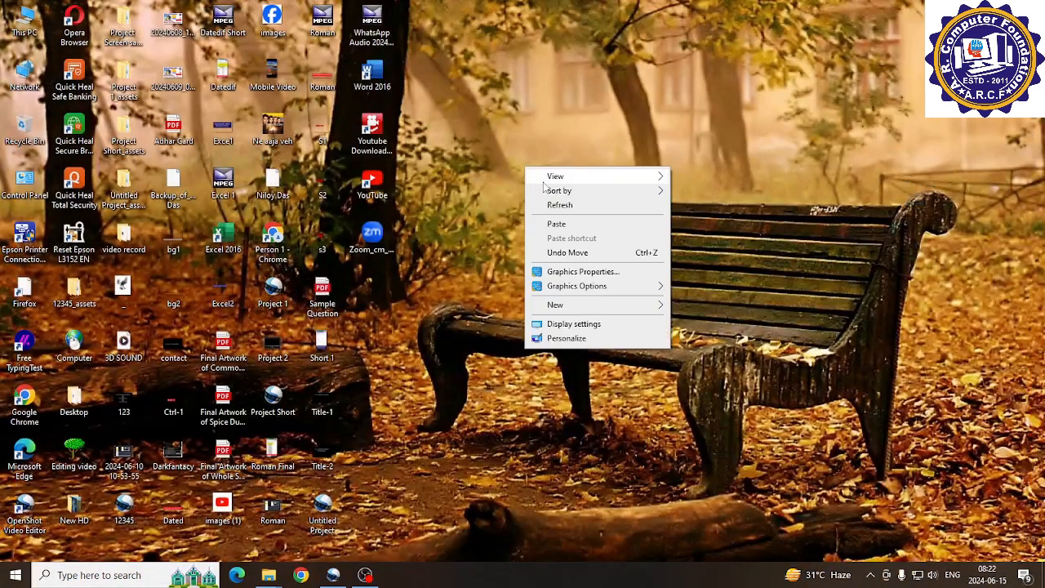
{"action": "left_click", "coordinate": [559, 203]}
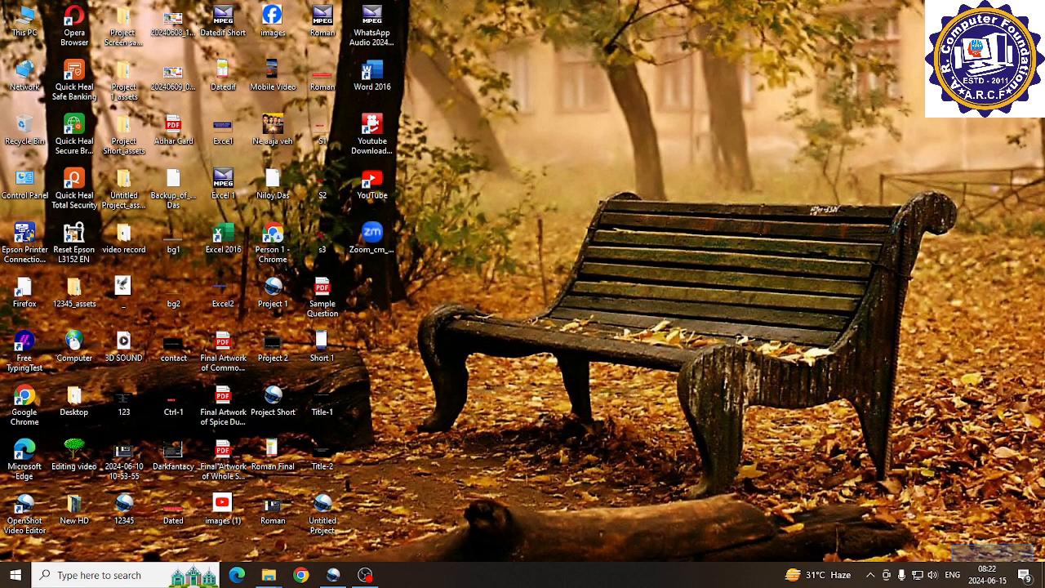
{"action": "mouse_move", "coordinate": [986, 574]}
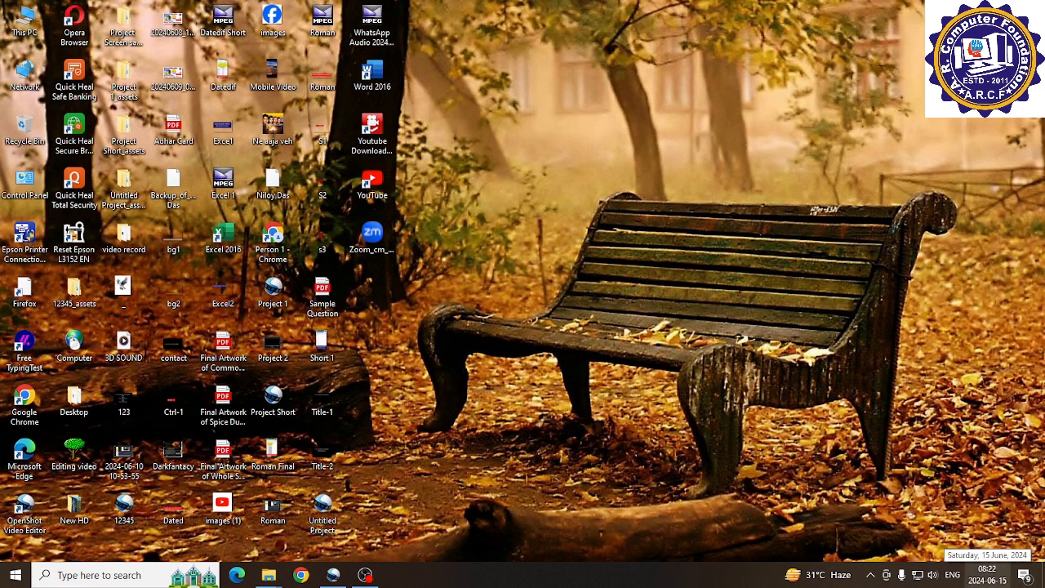